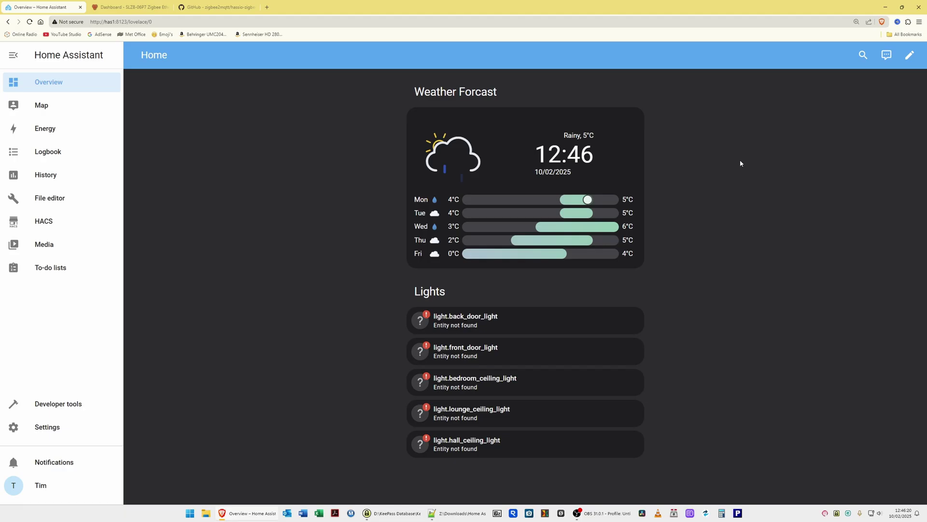
# Show the installed integrations under Devices & services in the settings.
pyautogui.click(47, 428)
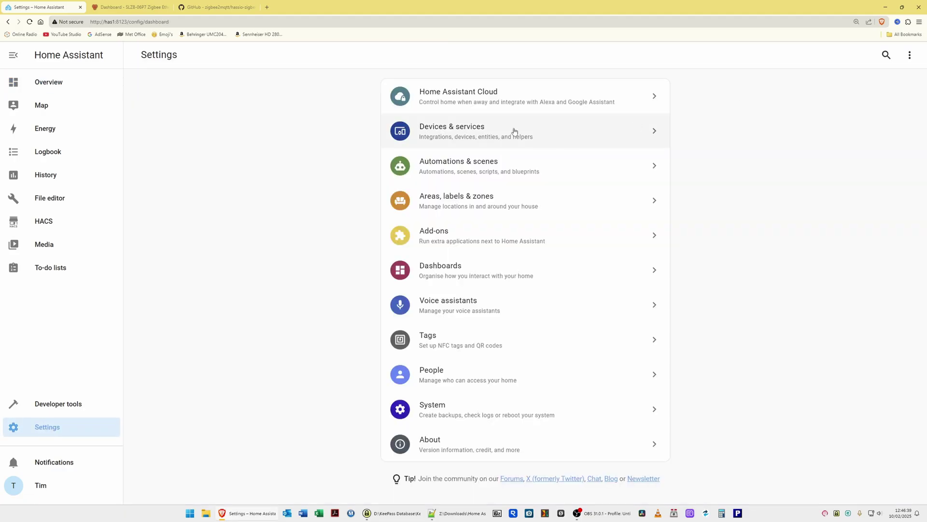
pyautogui.click(480, 131)
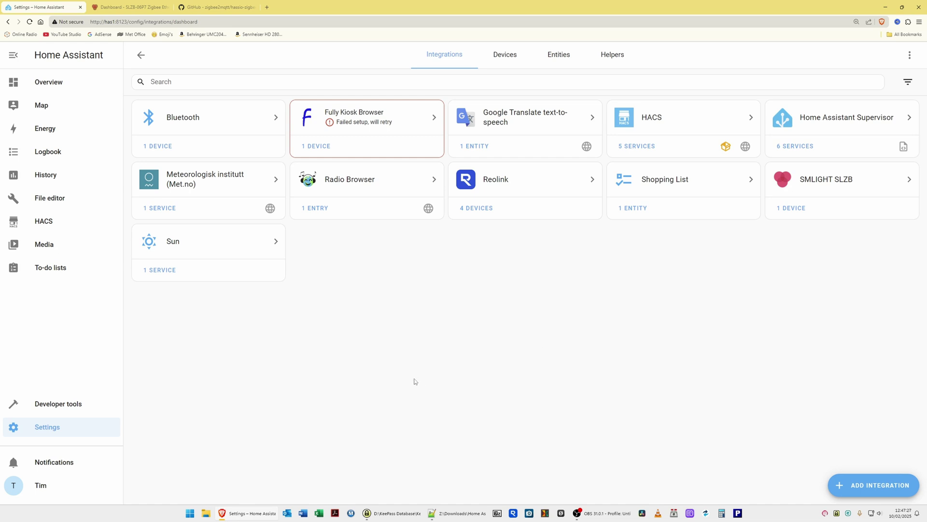
# Search the add-on store for MQTT and install the Mosquitto broker add-on.
pyautogui.click(52, 433)
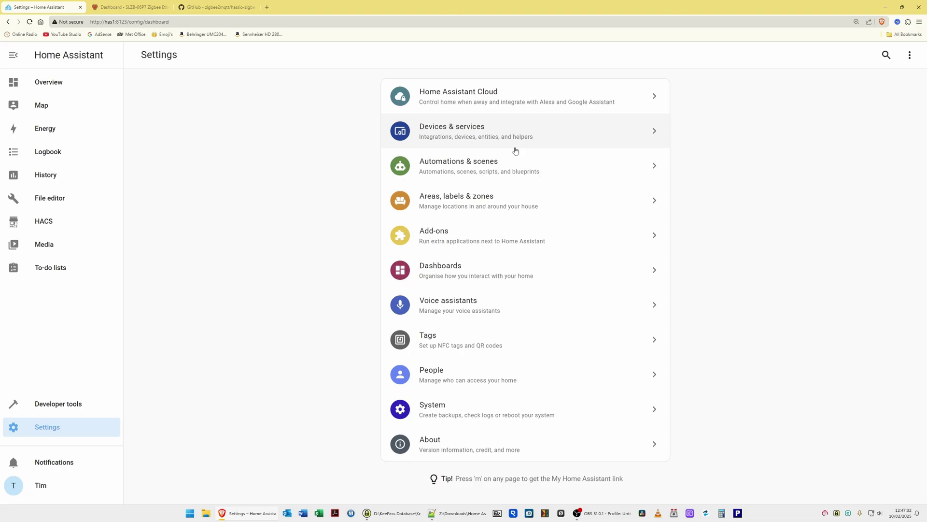
pyautogui.click(457, 236)
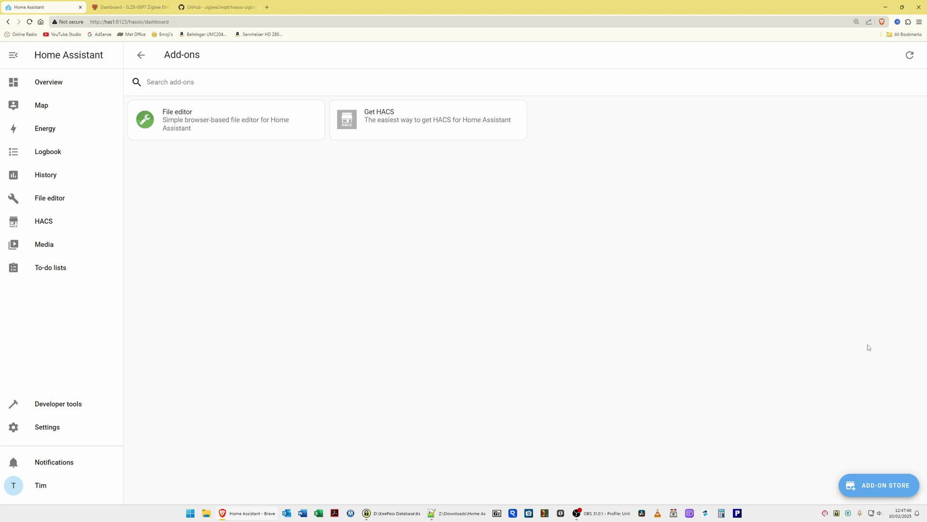
pyautogui.click(881, 491)
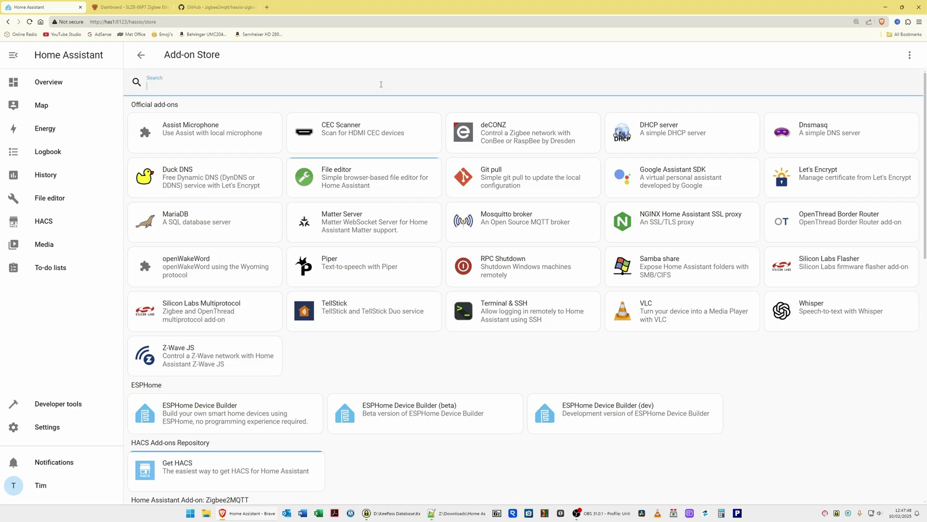
pyautogui.write('MQTT')
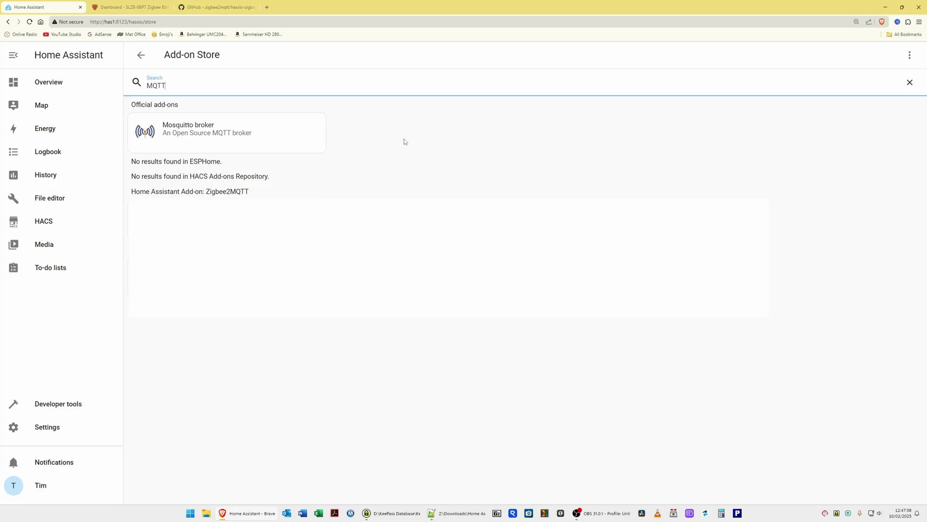
pyautogui.click(208, 138)
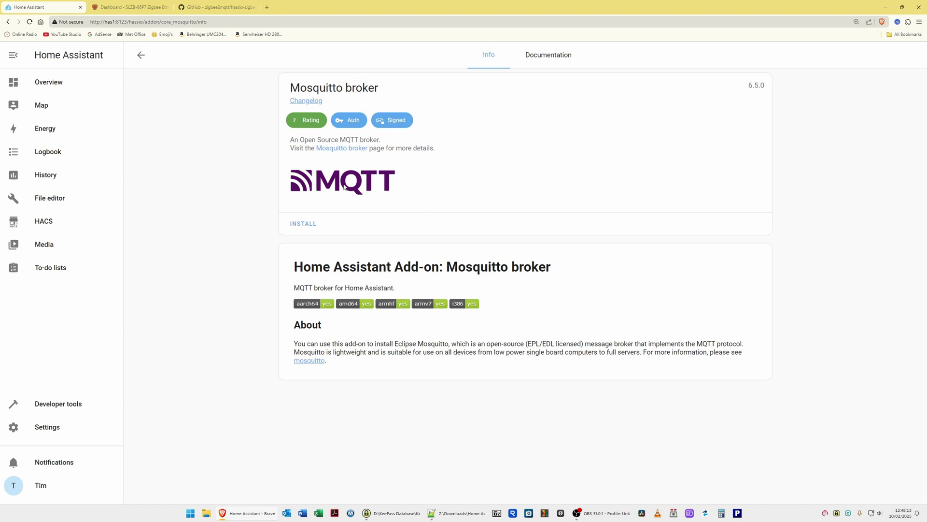
pyautogui.click(307, 226)
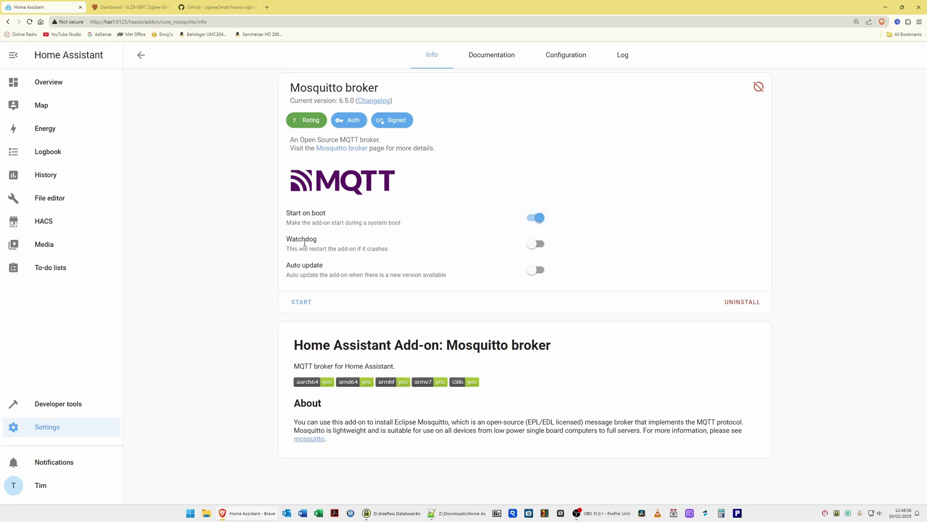
# Enable the watchdog for the Mosquitto broker add-on and start it.
pyautogui.click(540, 245)
pyautogui.click(306, 309)
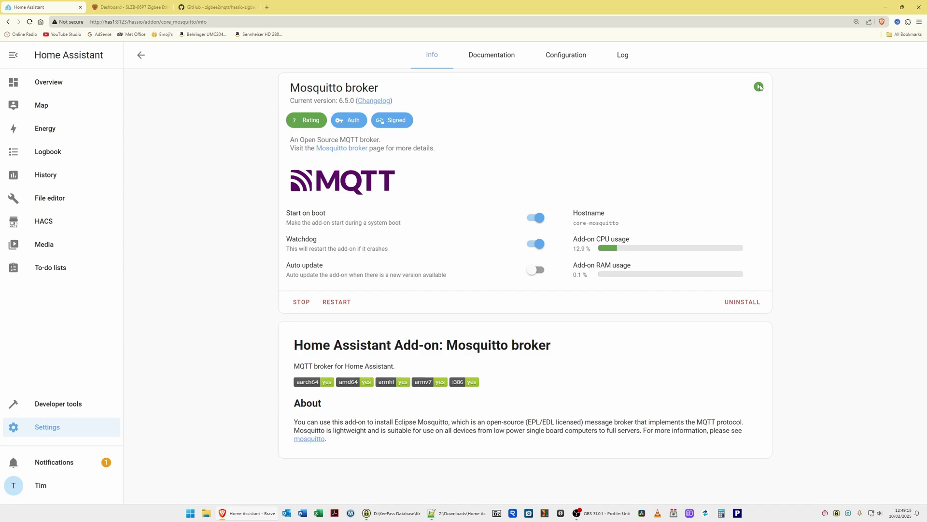
pyautogui.moveTo(759, 87)
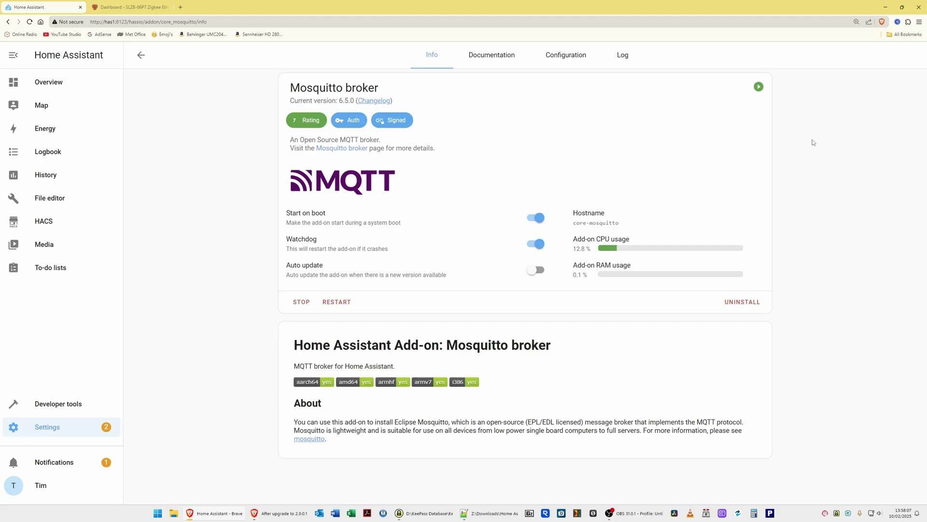
# Restart Home Assistant with the full restart option and confirm the interruption of running automations.
pyautogui.click(59, 430)
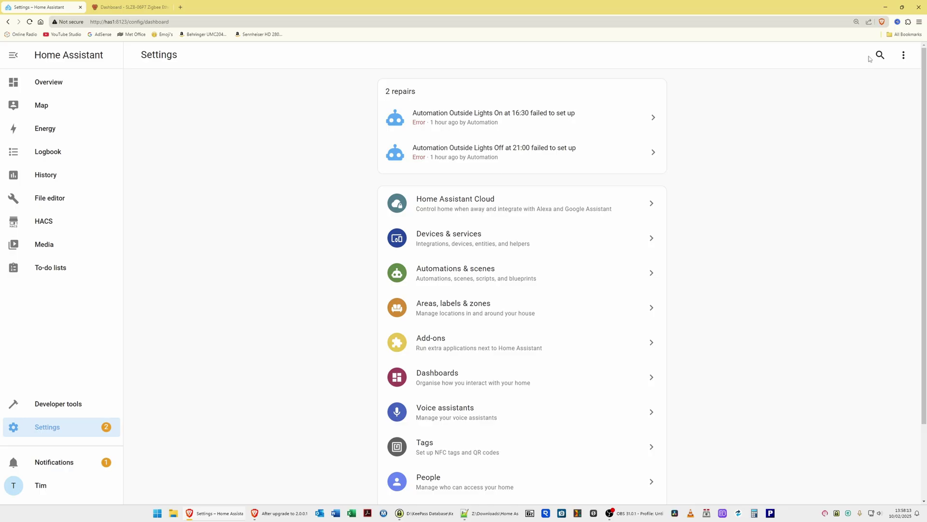
pyautogui.click(902, 57)
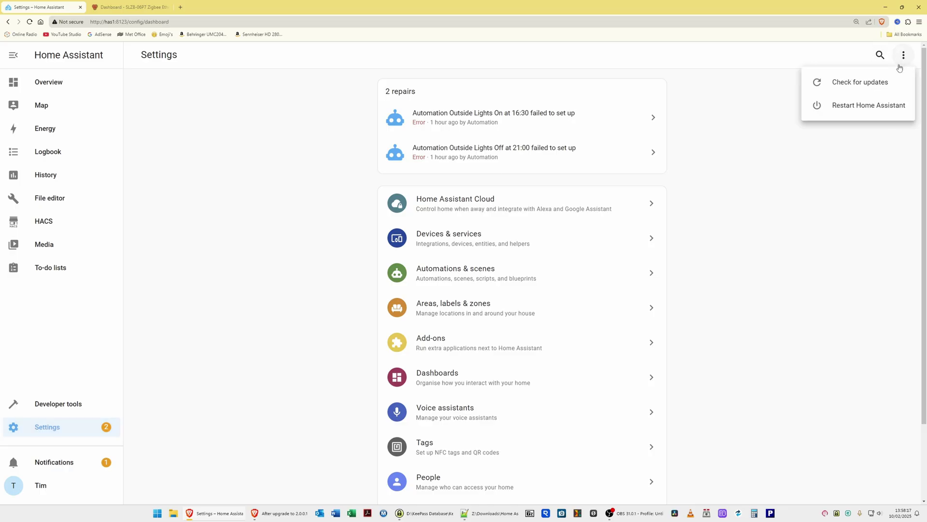
pyautogui.click(868, 106)
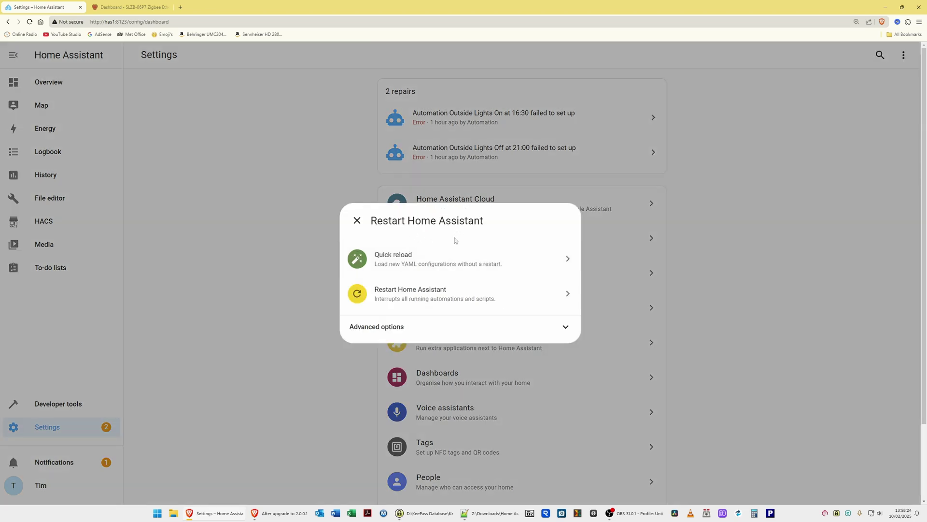
pyautogui.click(412, 294)
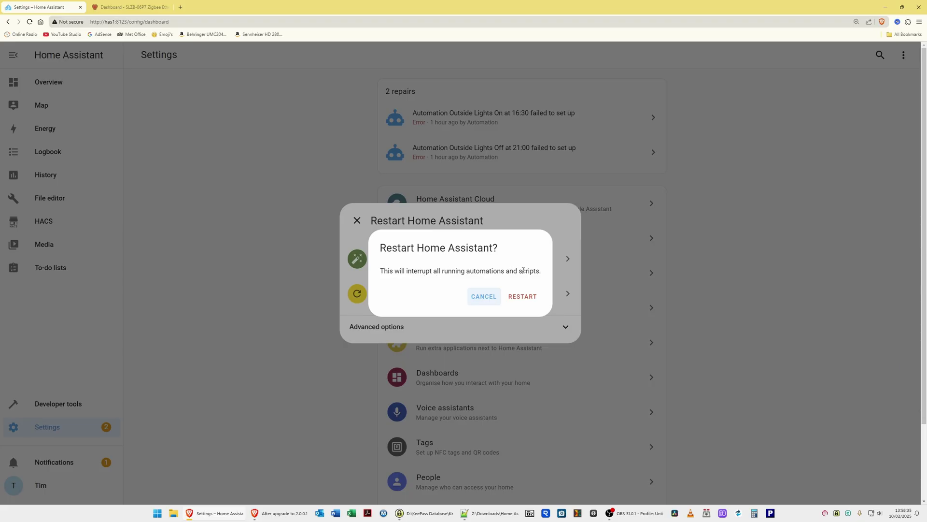
pyautogui.click(526, 296)
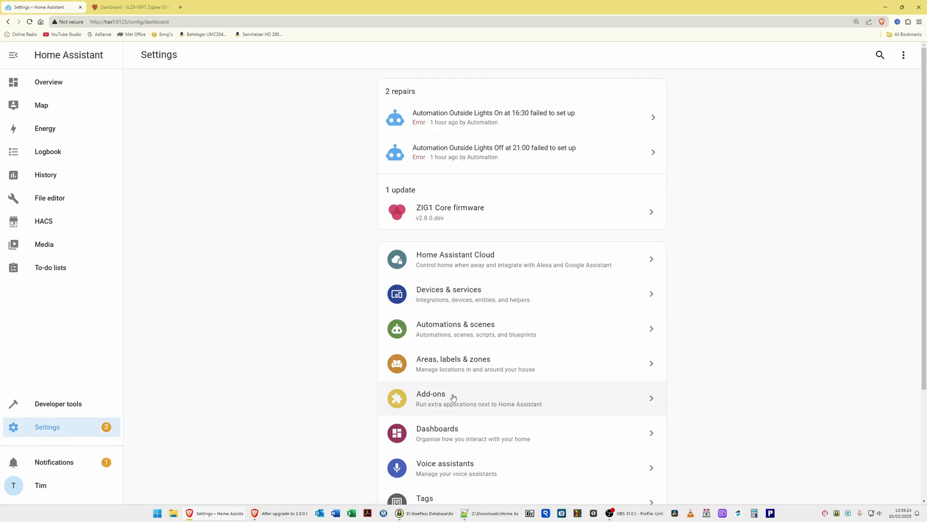
pyautogui.click(423, 397)
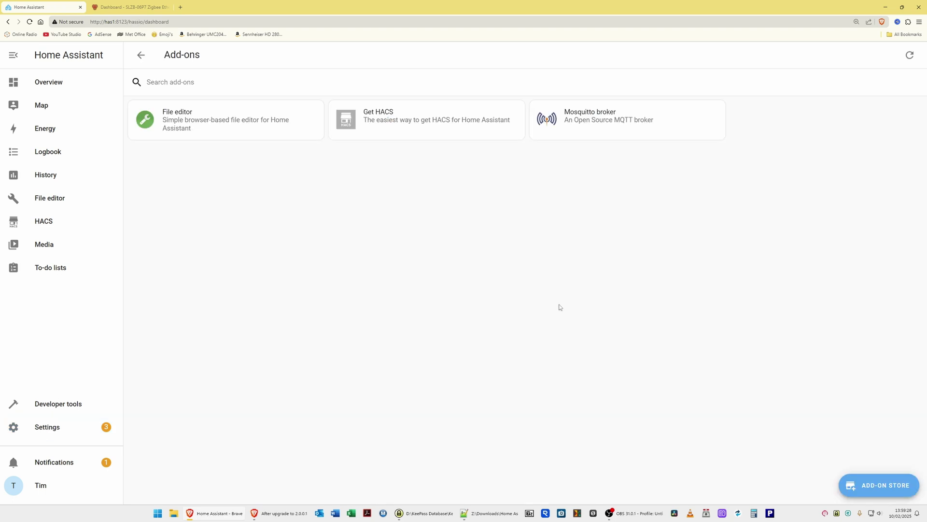
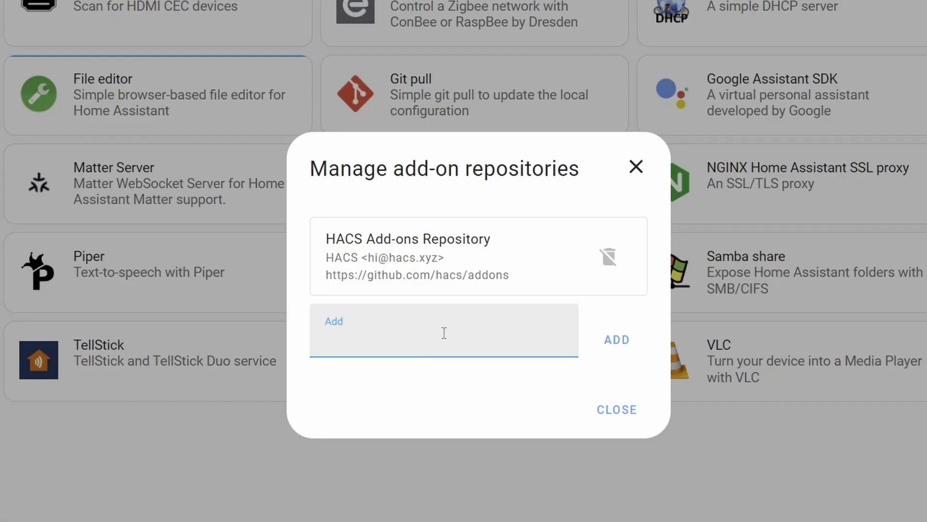
pyautogui.click(602, 248)
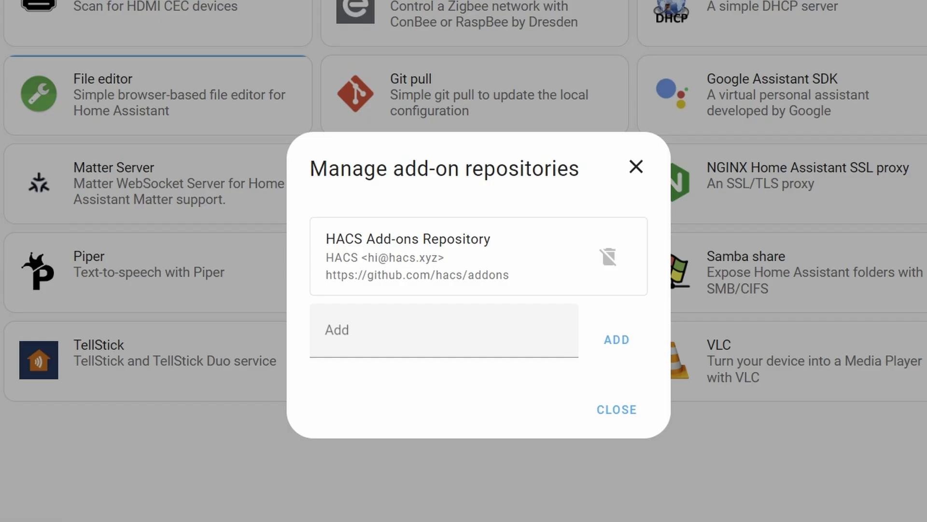
pyautogui.click(492, 341)
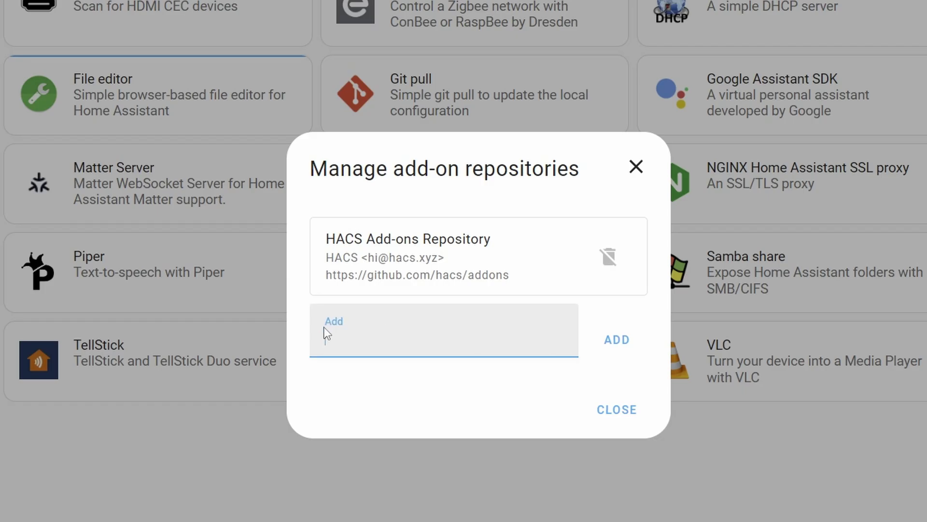
pyautogui.write('https://github.com/zigbee2mqtt/hassio-zigbee2mqtt')
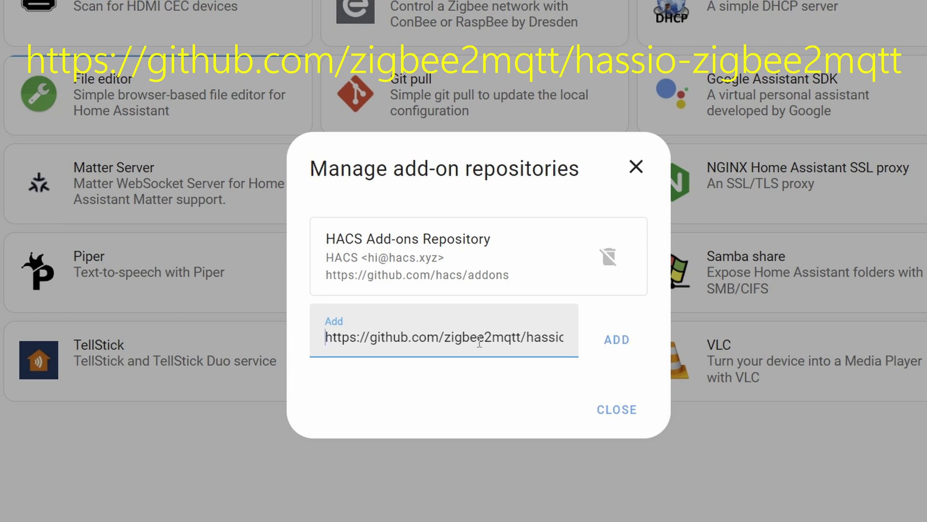
pyautogui.press('Right')
pyautogui.press('Right')
pyautogui.press('Right')
pyautogui.press('Right')
pyautogui.press('Right')
pyautogui.press('Right')
pyautogui.press('Right')
pyautogui.hotkey('ctrl', 'Right')
pyautogui.hotkey('ctrl', 'Right')
pyautogui.hotkey('ctrl', 'Right')
pyautogui.hotkey('ctrl', 'Right')
pyautogui.hotkey('ctrl', 'Right')
pyautogui.hotkey('ctrl', 'Right')
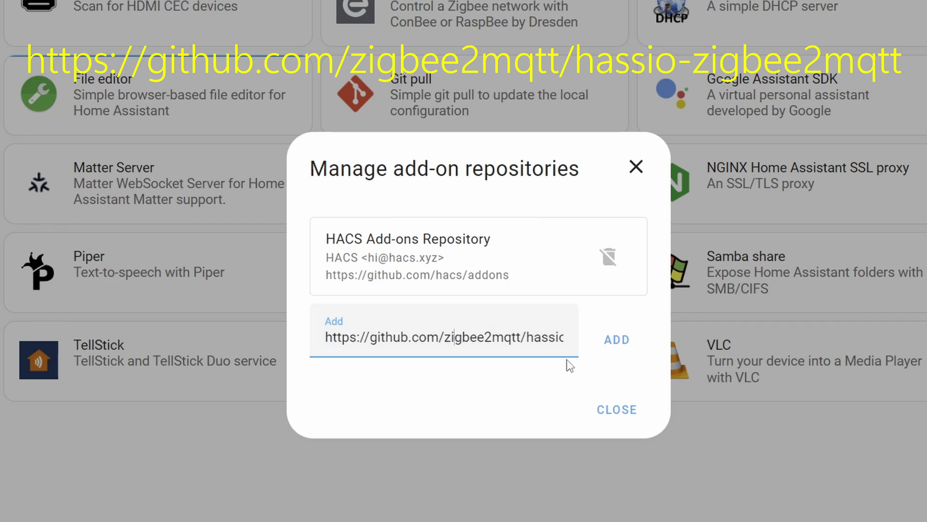
pyautogui.press('Right')
pyautogui.press('Right')
pyautogui.press('Right')
pyautogui.press('Right')
pyautogui.press('Right')
pyautogui.press('Right')
pyautogui.press('Right')
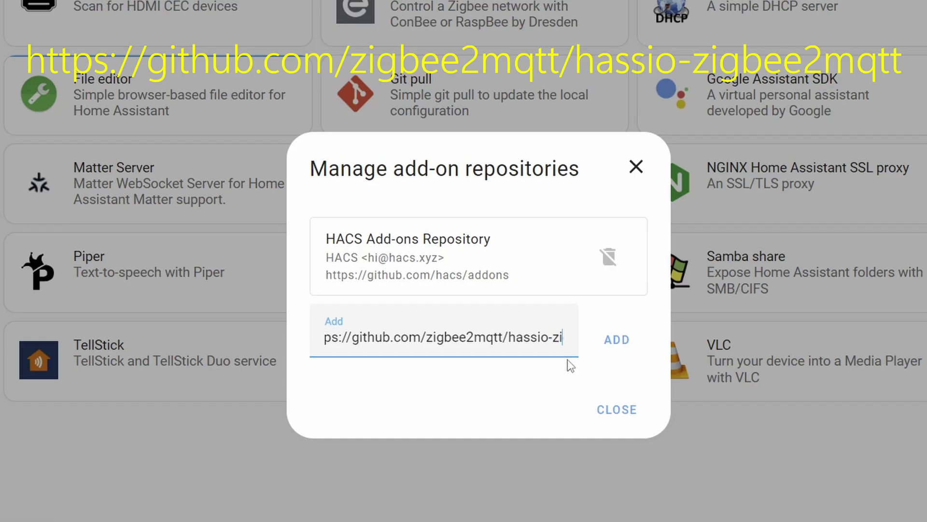
pyautogui.press('Right')
pyautogui.press('Right')
pyautogui.press('Right')
pyautogui.press('Right')
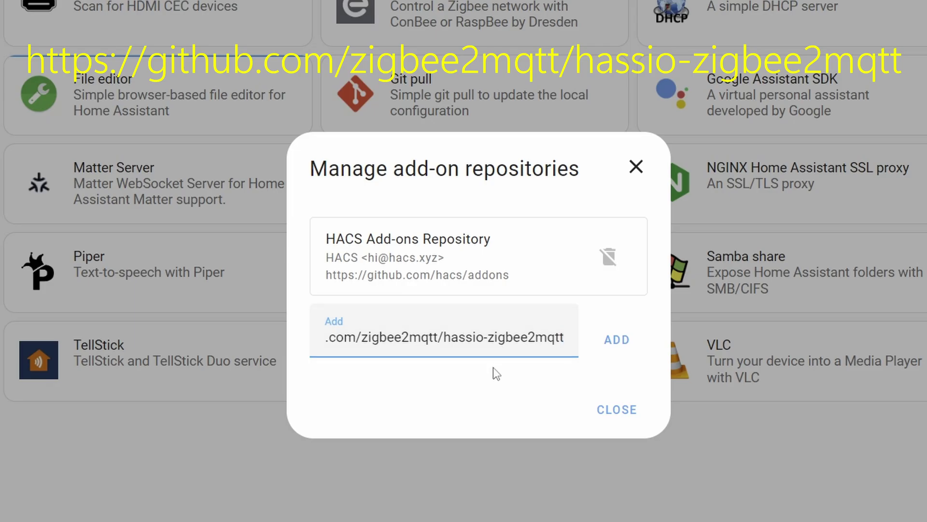
pyautogui.click(617, 344)
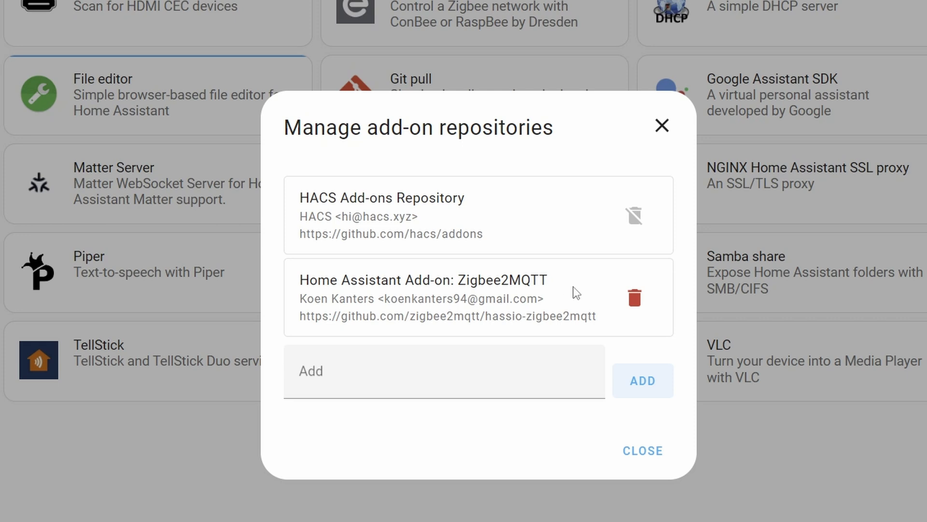
pyautogui.click(639, 451)
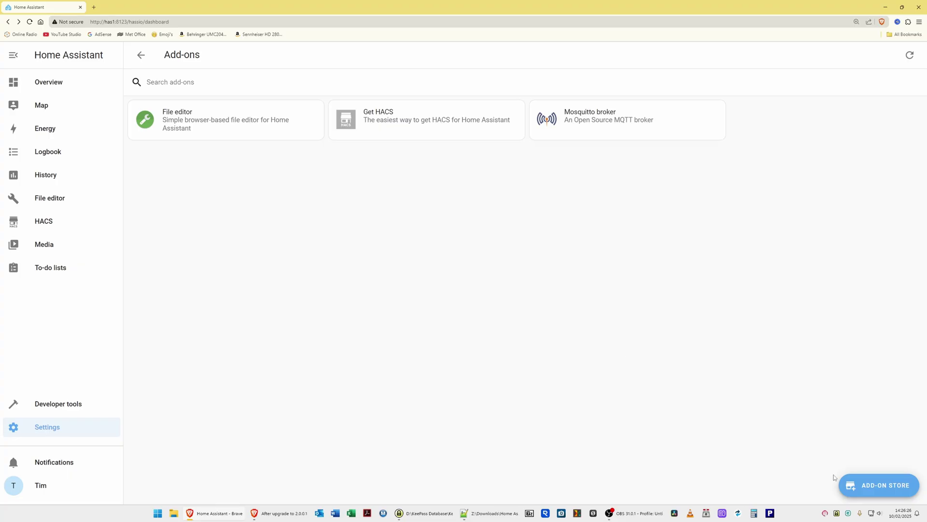
# Search the add-on store for MQTT and install the standard Zigbee2MQTT add-on.
pyautogui.click(891, 487)
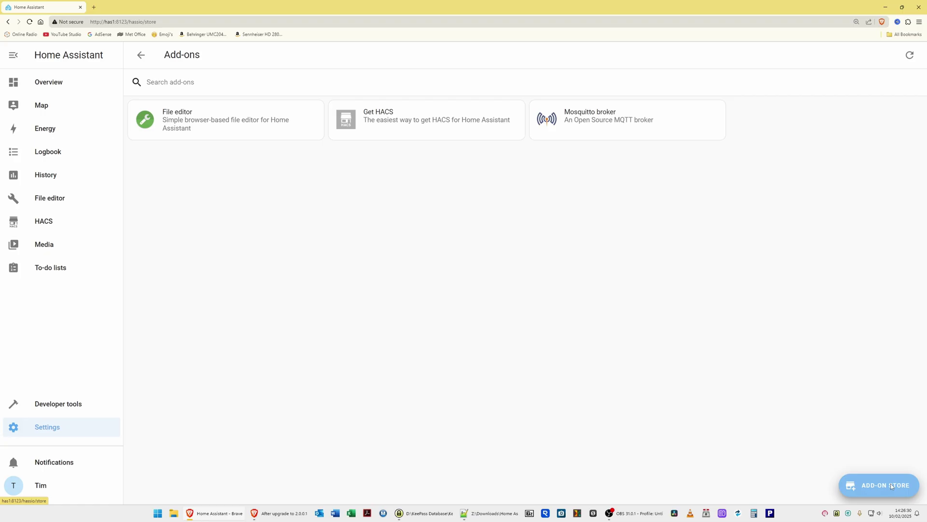
pyautogui.click(201, 83)
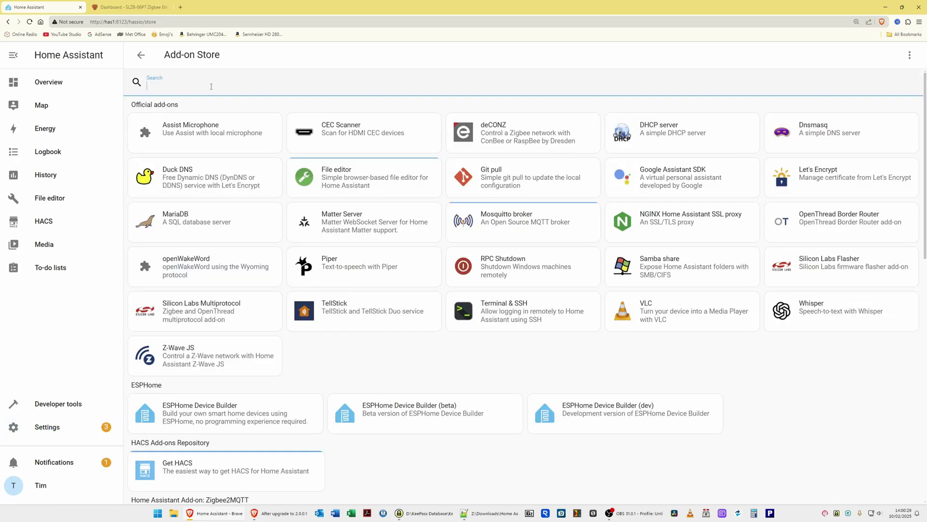
pyautogui.write('M')
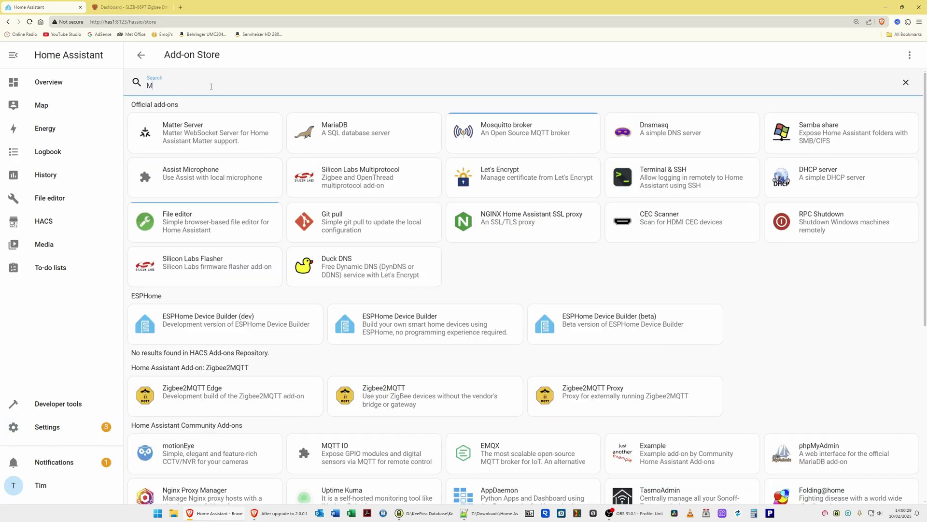
pyautogui.write('QTT')
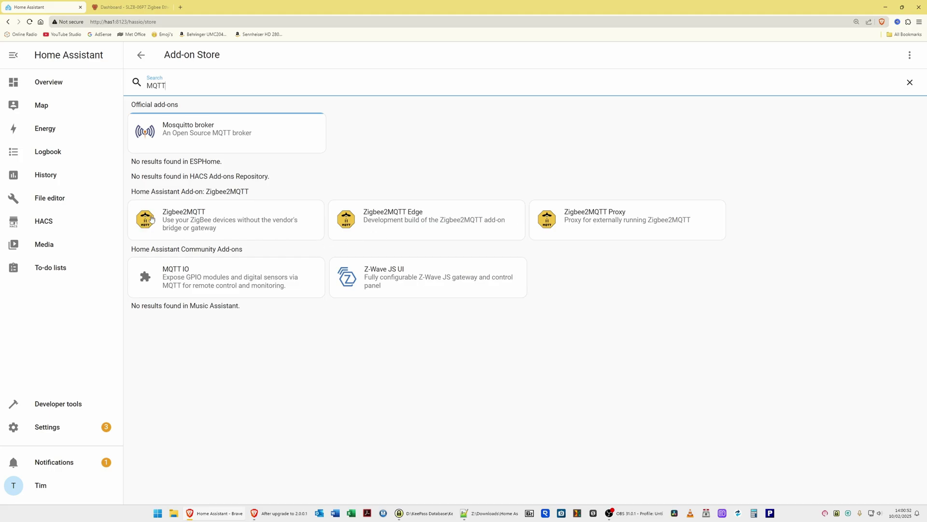
pyautogui.click(213, 218)
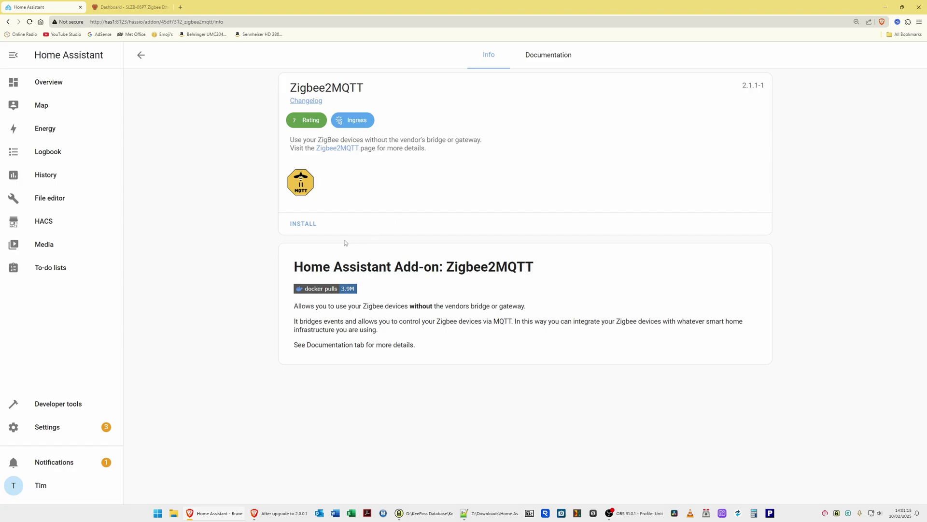
pyautogui.click(304, 224)
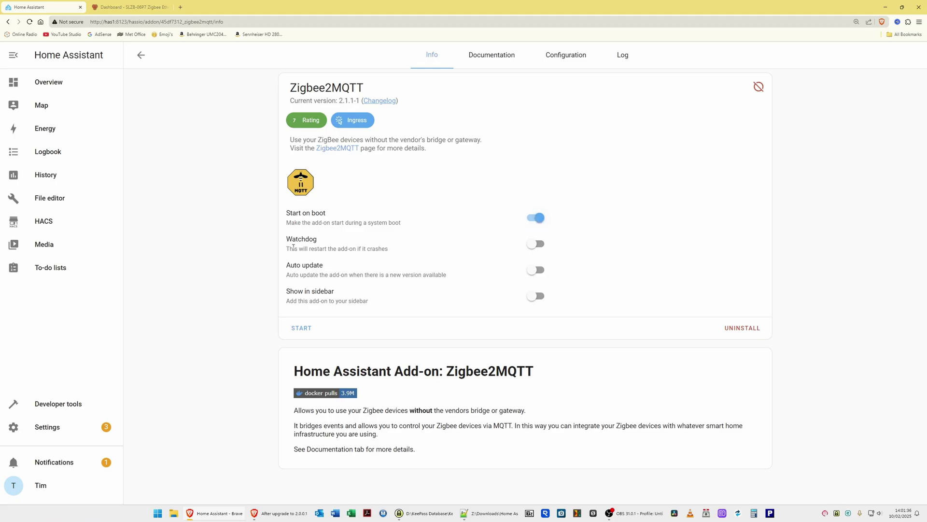
# Enable the watchdog and the sidebar entry for the Zigbee2MQTT add-on.
pyautogui.click(537, 246)
pyautogui.click(535, 296)
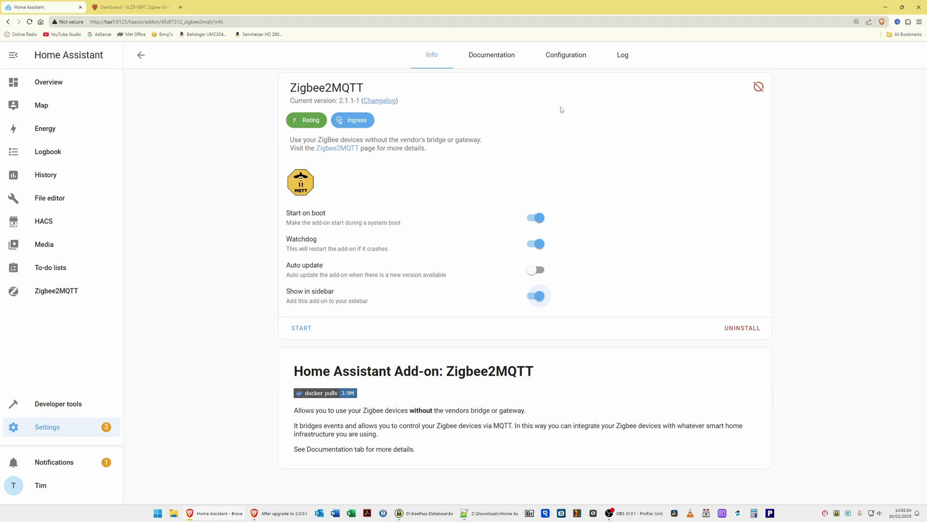
# Copy the port, baudrate and adapter lines from the Zigbee2MQTT config generator on the SLZB-06P7's Z2M and ZHA page.
pyautogui.click(574, 56)
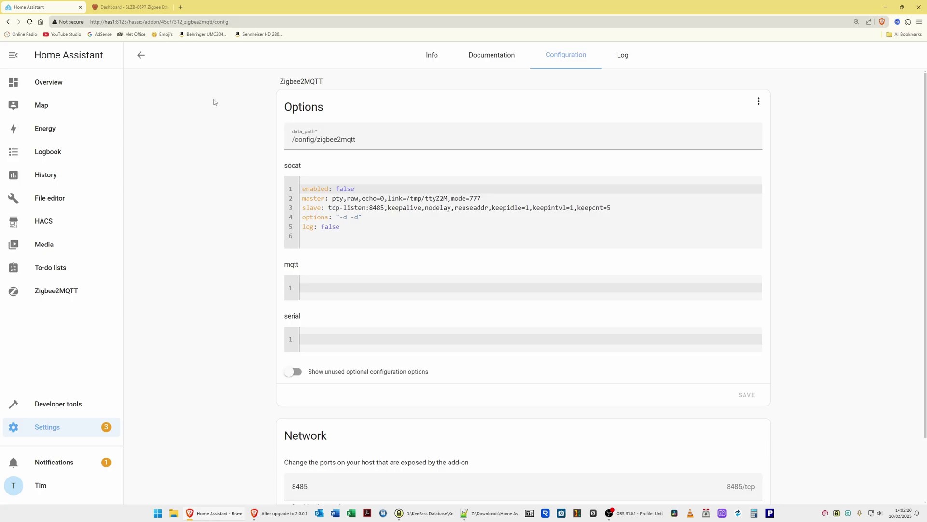
pyautogui.click(147, 8)
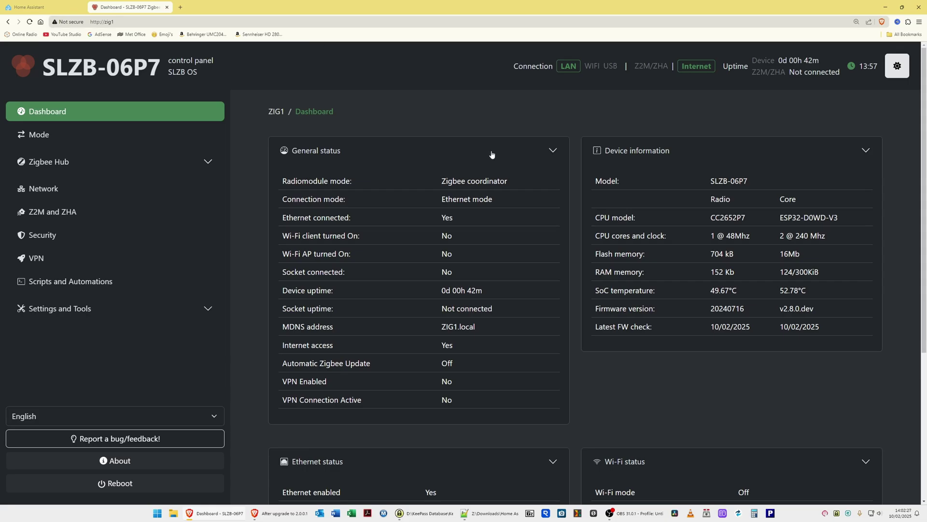
pyautogui.click(62, 215)
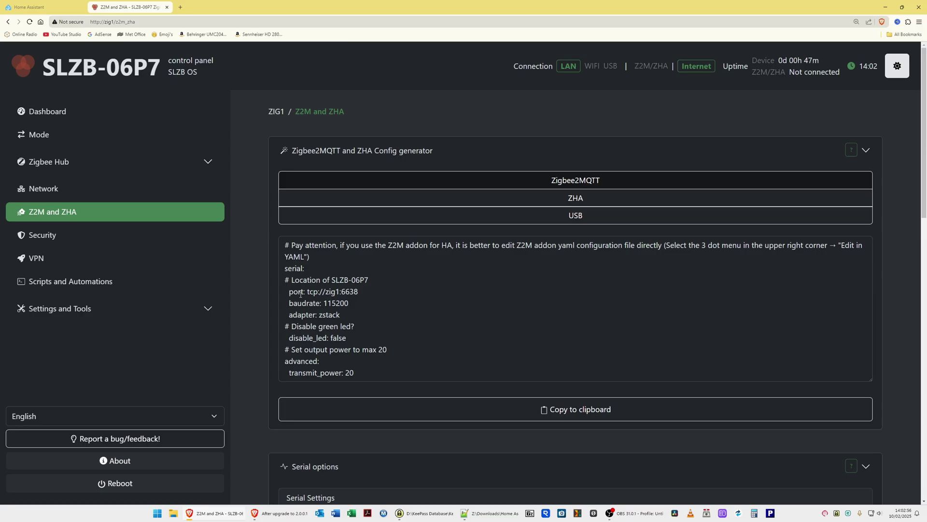
pyautogui.click(343, 302)
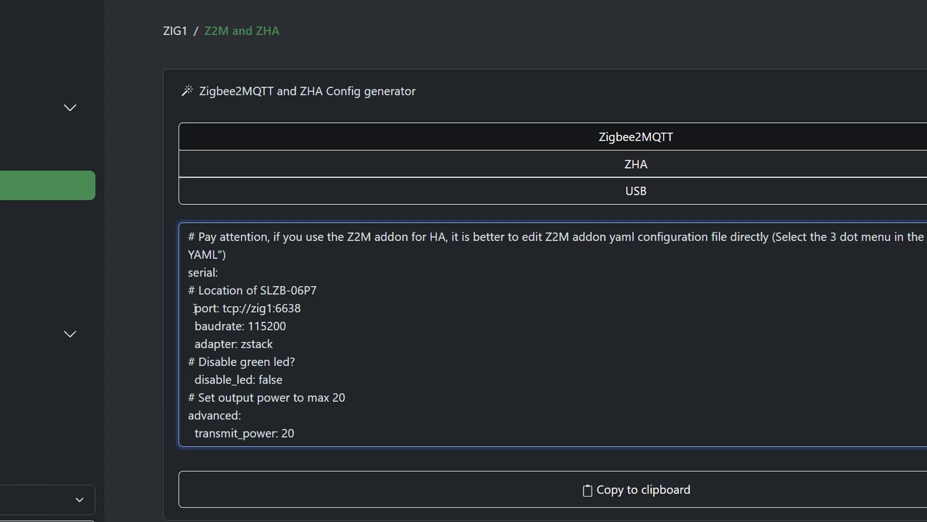
pyautogui.moveTo(194, 308); pyautogui.dragTo(279, 347)
pyautogui.hotkey('ctrl', 'c')
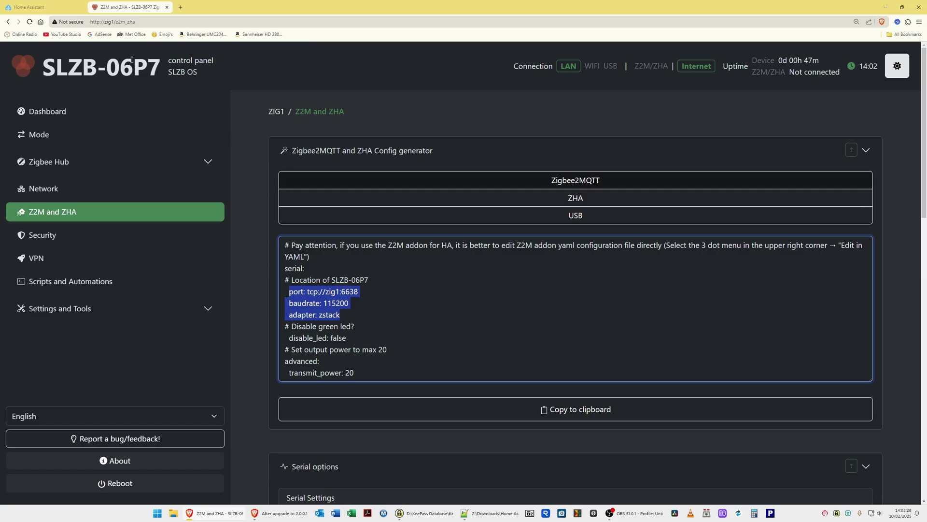
# Paste the copied port, baudrate and adapter lines into the serial option of the Zigbee2MQTT add-on configuration in Home Assistant.
pyautogui.click(36, 7)
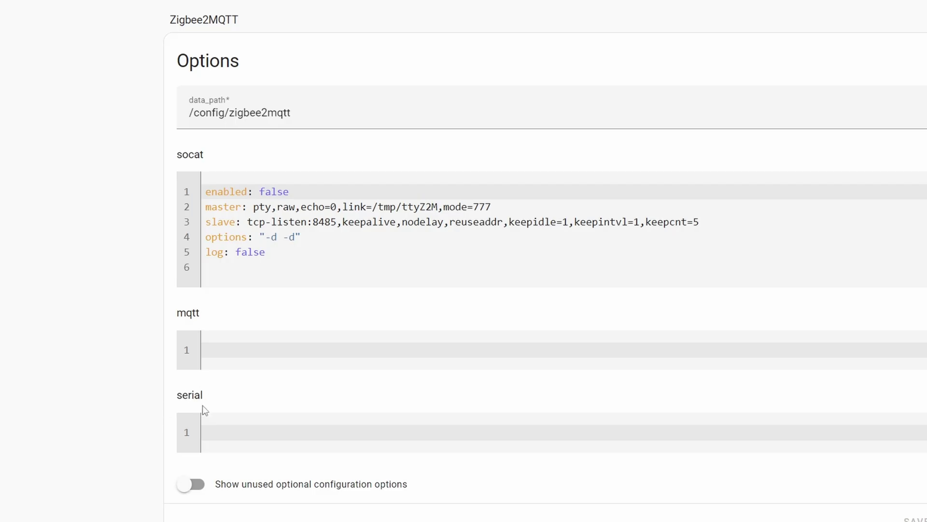
pyautogui.doubleClick(180, 395)
pyautogui.click(280, 431)
pyautogui.hotkey('ctrl', 'v')
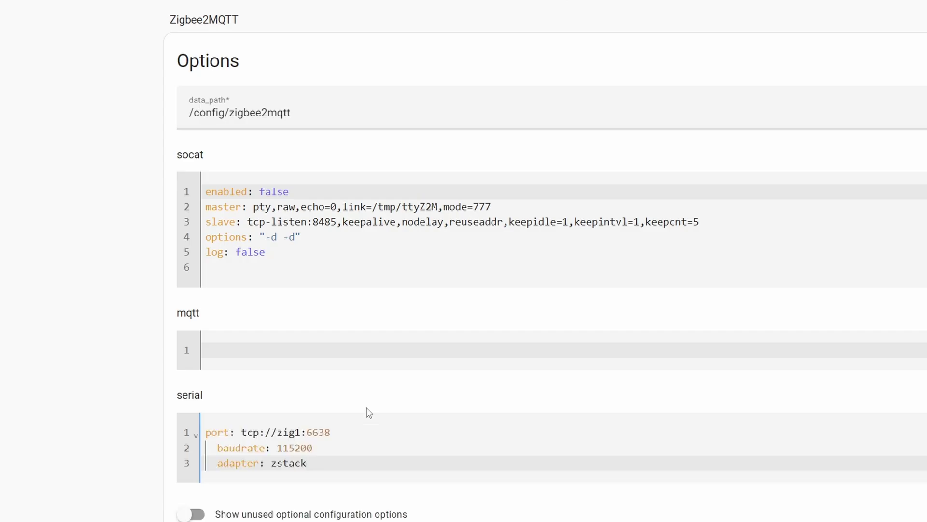
# Add an empty line after the serial settings and remove the indentation before baudrate and adapter so they align with port.
pyautogui.press('Return')
pyautogui.press('Up')
pyautogui.press('Up')
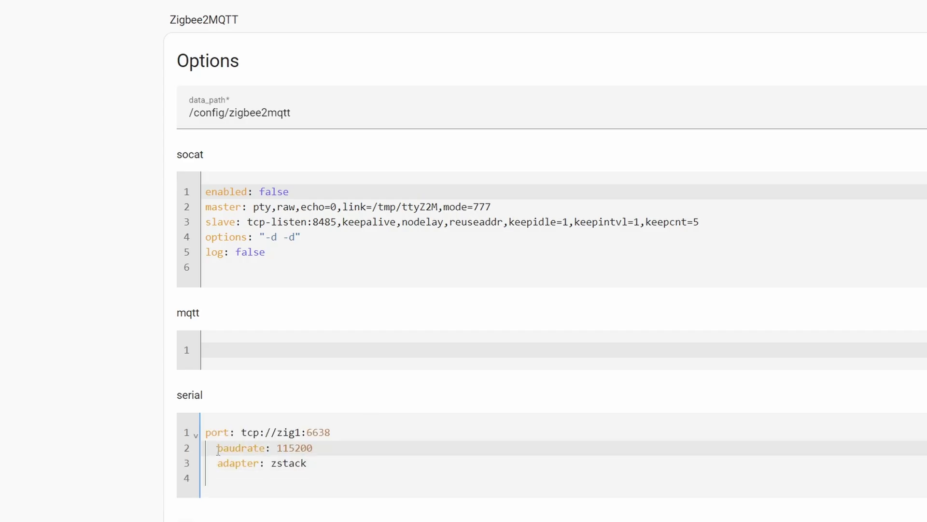
pyautogui.click(325, 463)
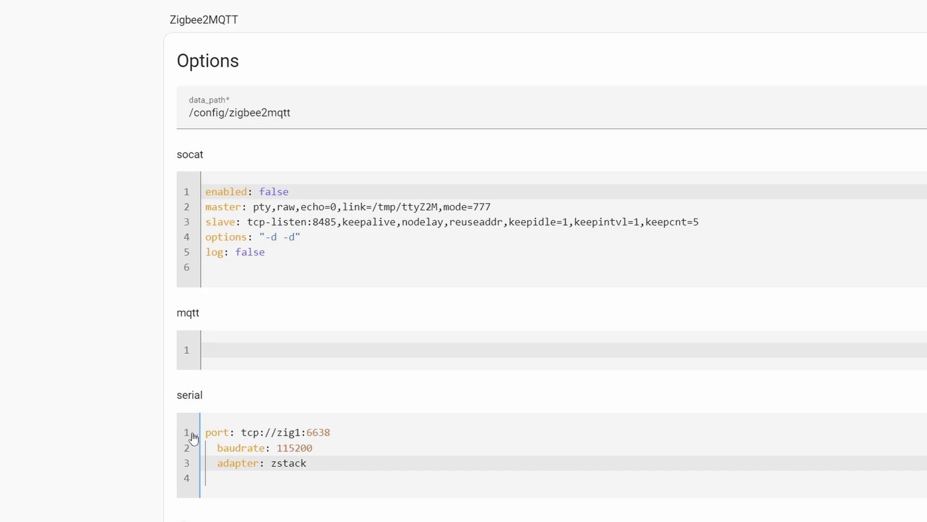
pyautogui.click(218, 448)
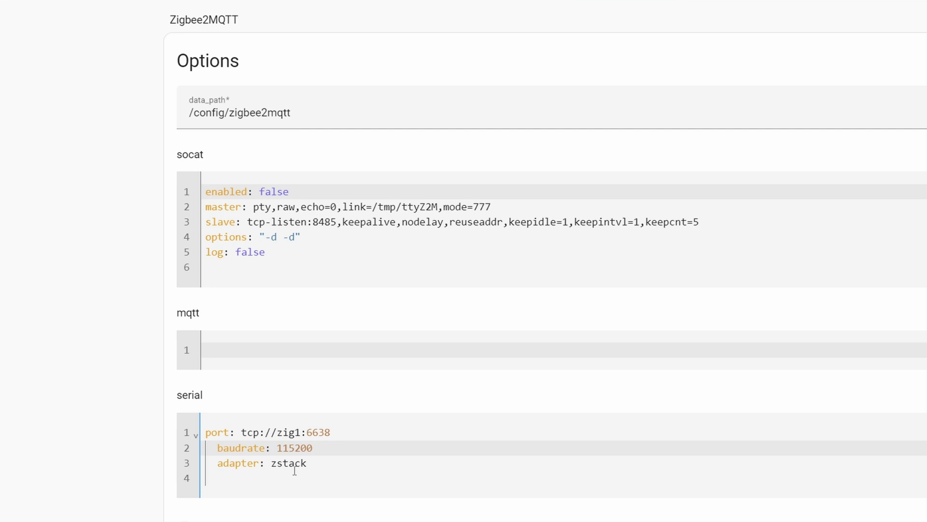
pyautogui.press('BackSpace')
pyautogui.click(219, 464)
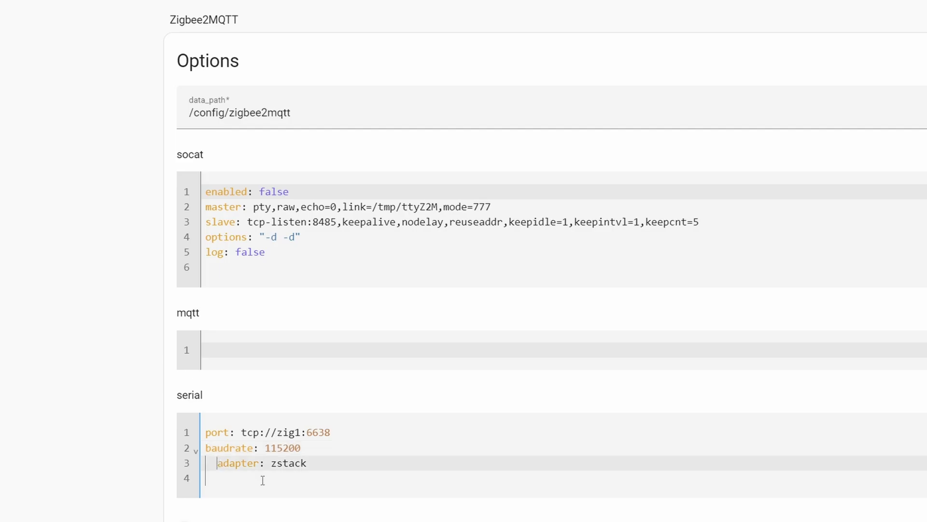
pyautogui.press('BackSpace')
# Replace the hostname zig1 in the serial port address with 192.168.1.202 and save the add-on configuration.
pyautogui.click(289, 432)
pyautogui.moveTo(300, 431); pyautogui.dragTo(279, 435)
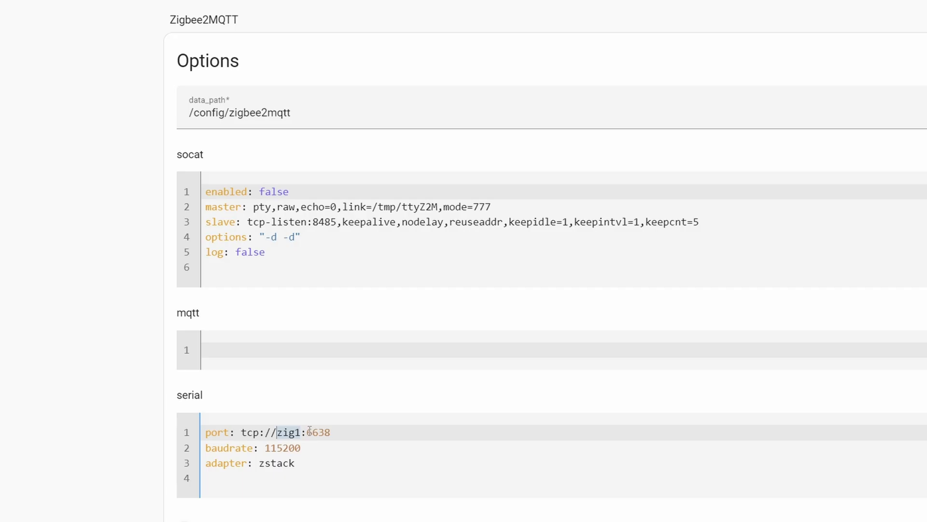
pyautogui.press('BackSpace')
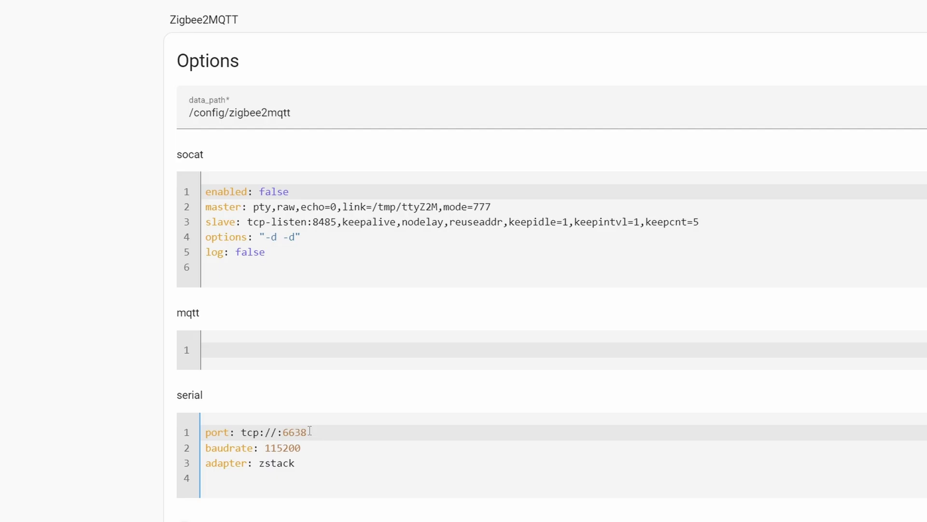
pyautogui.hotkey('ctrl', 'v')
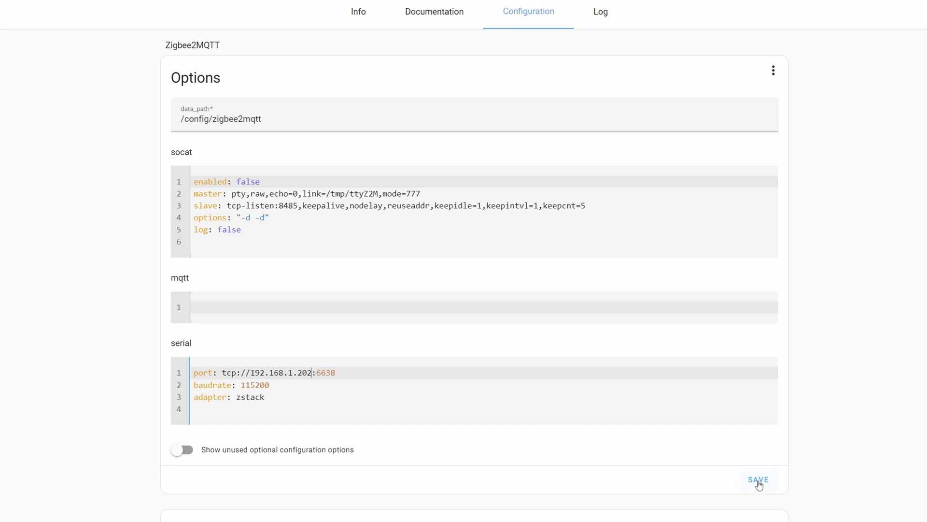
pyautogui.click(758, 481)
# Start the Zigbee2MQTT add-on and open its Zigbee2MQTT interface.
pyautogui.click(360, 15)
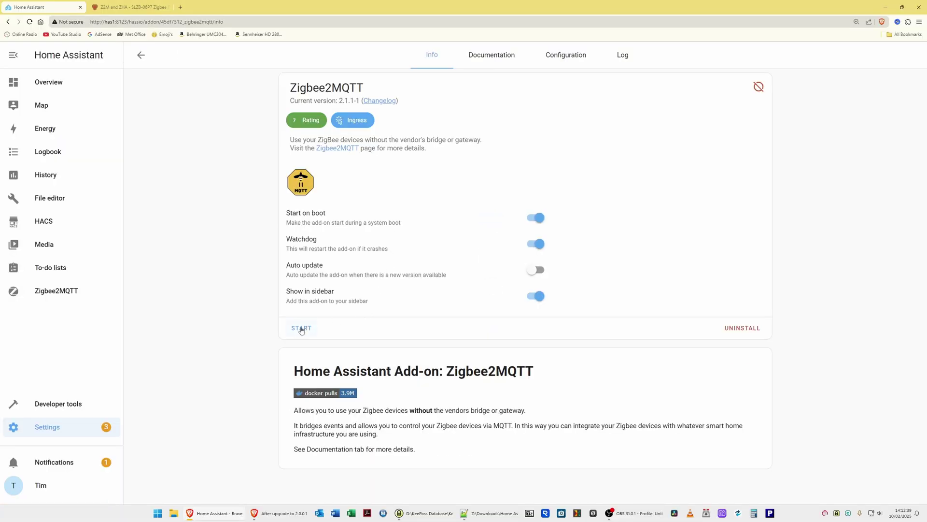
pyautogui.click(302, 328)
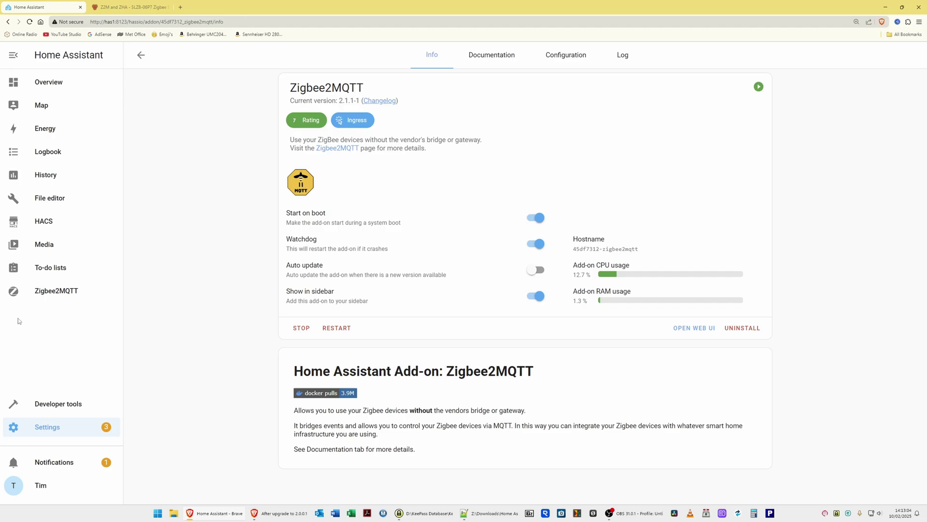
pyautogui.click(56, 292)
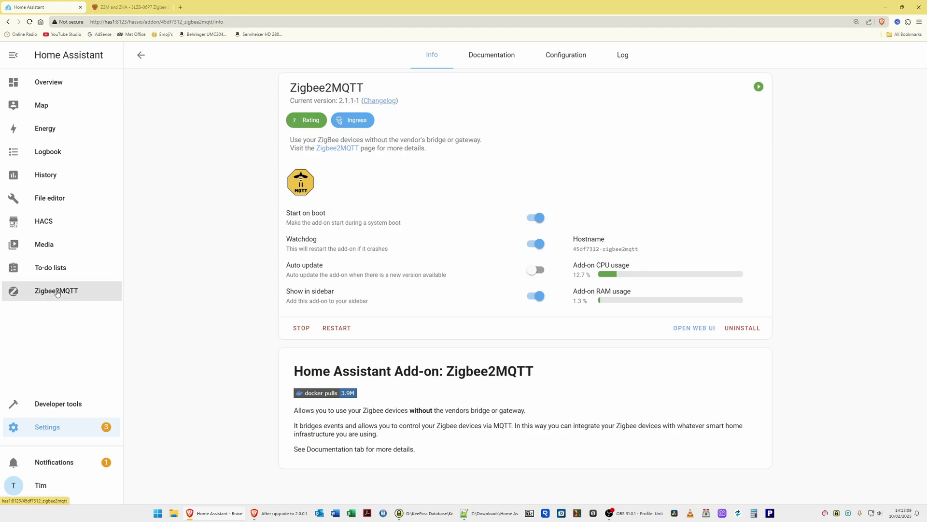